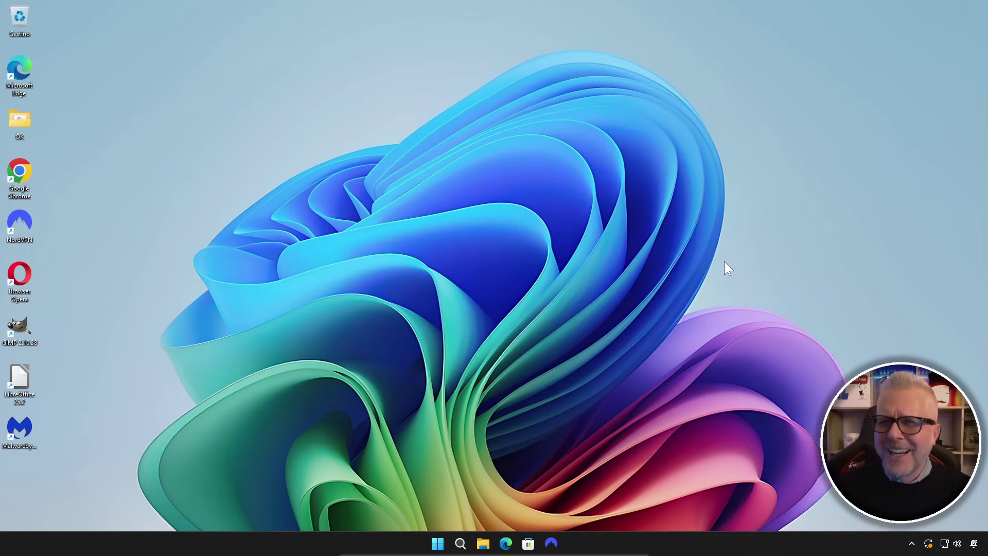
- Launch Google Chrome and search Google for "gentiluomo digitale"
double_click(22, 175)
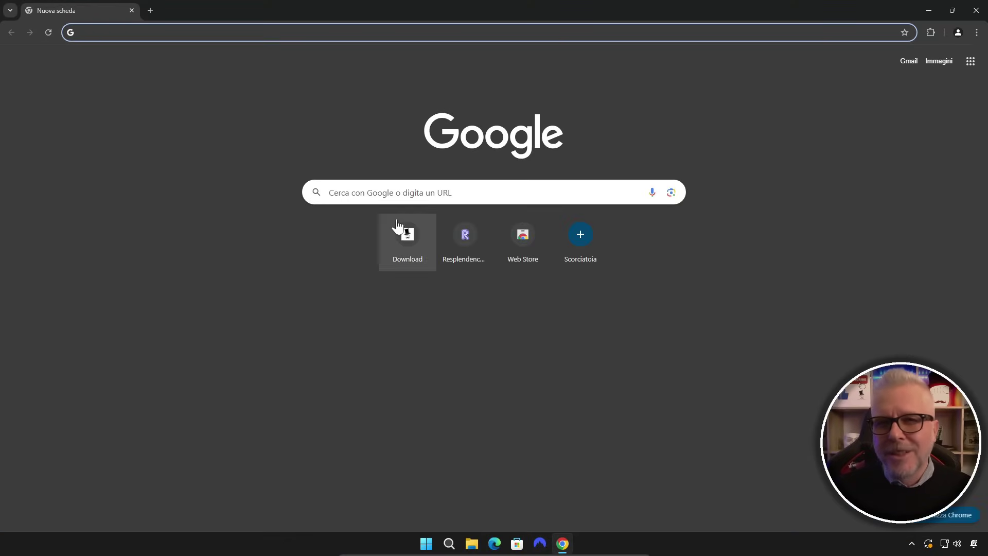
click(403, 192)
text(g)
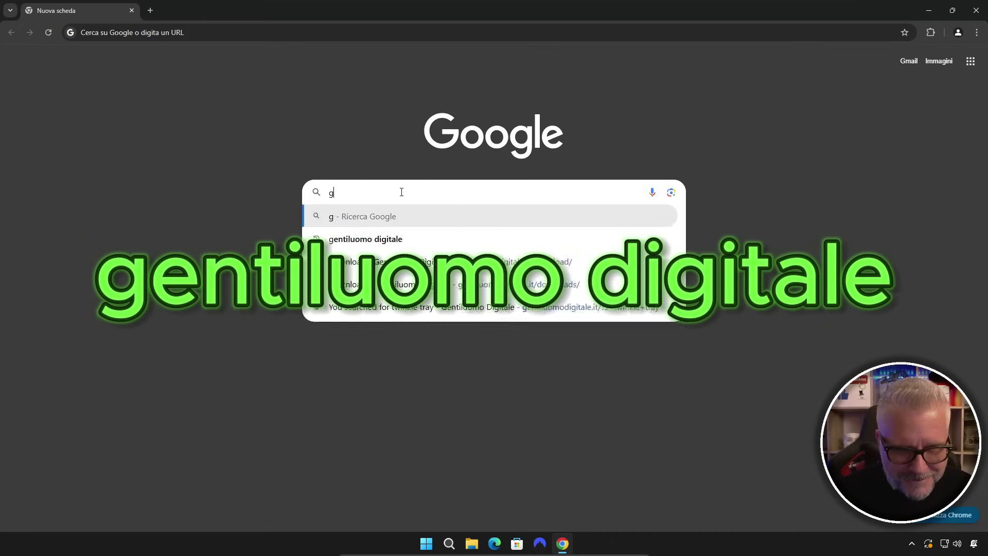
text(entiluomo digitale)
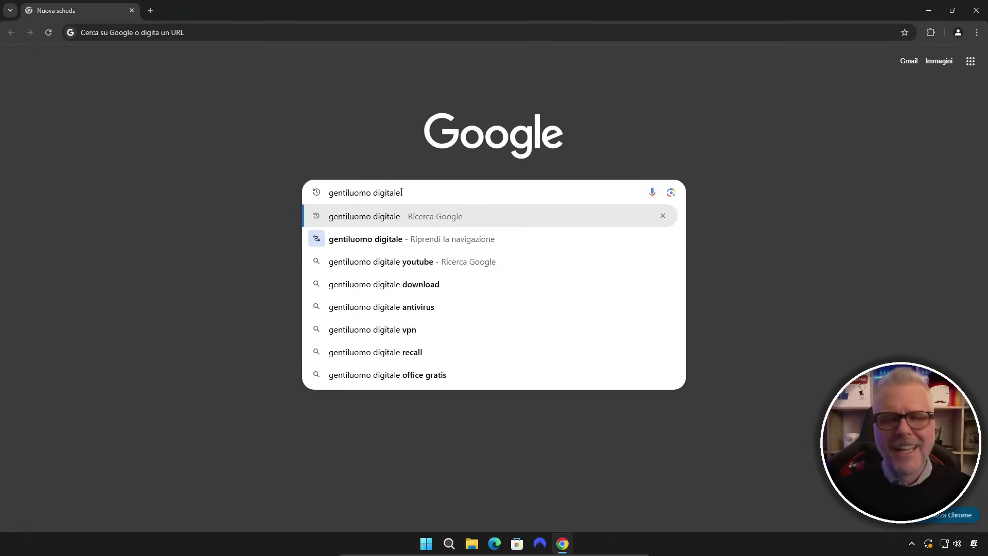
key(Return)
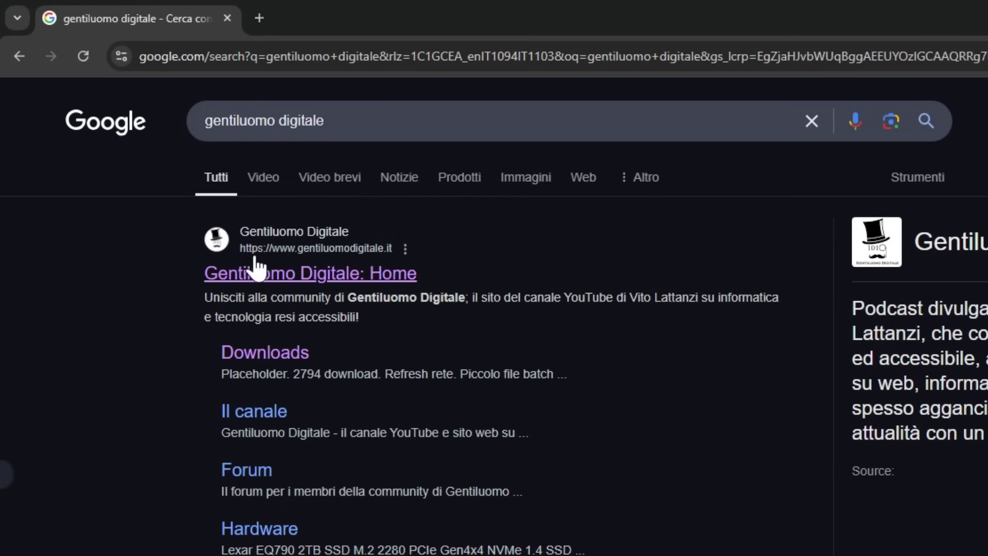
- Open the Gentiluomo Digitale website's Downloads page and locate the RAMMap entry
click(336, 279)
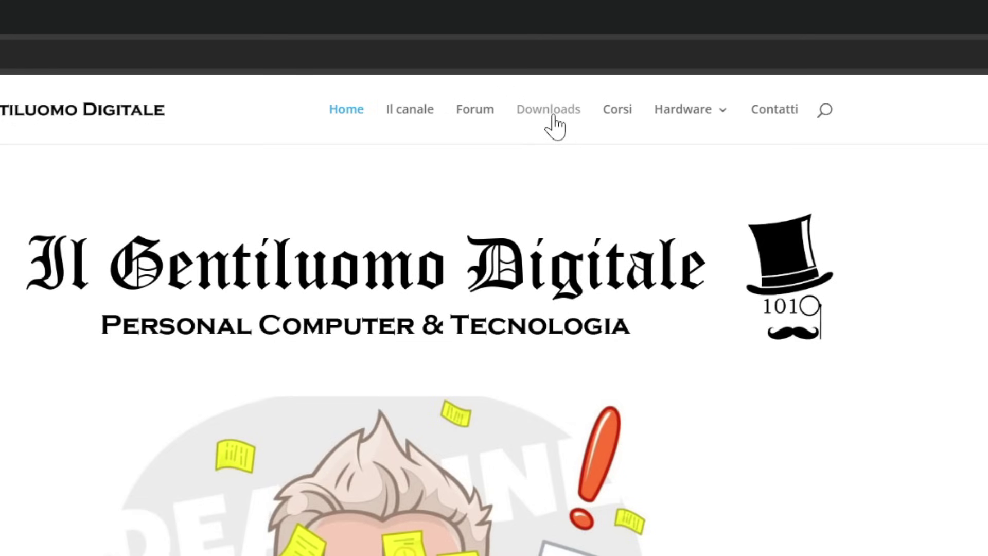
click(554, 117)
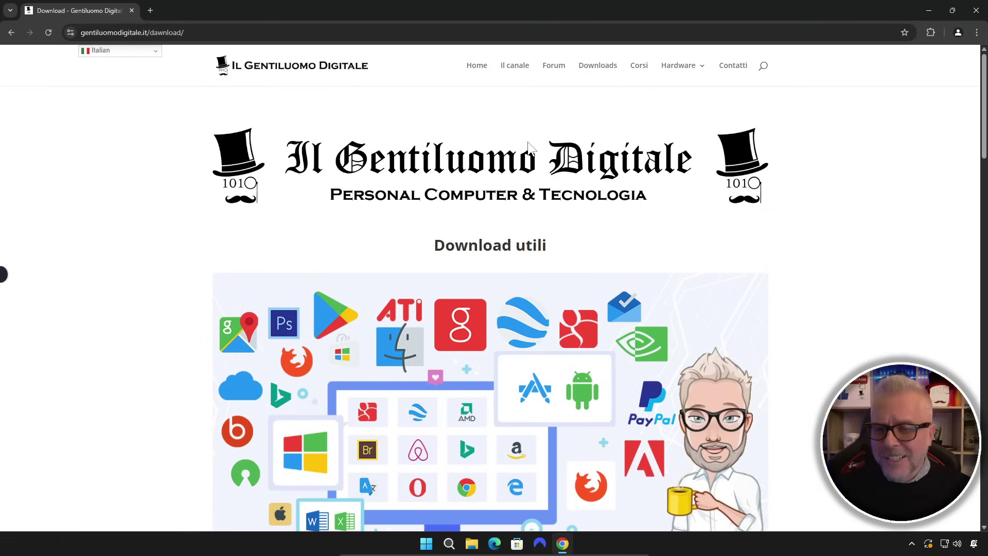
scroll(530, 146, down, 10)
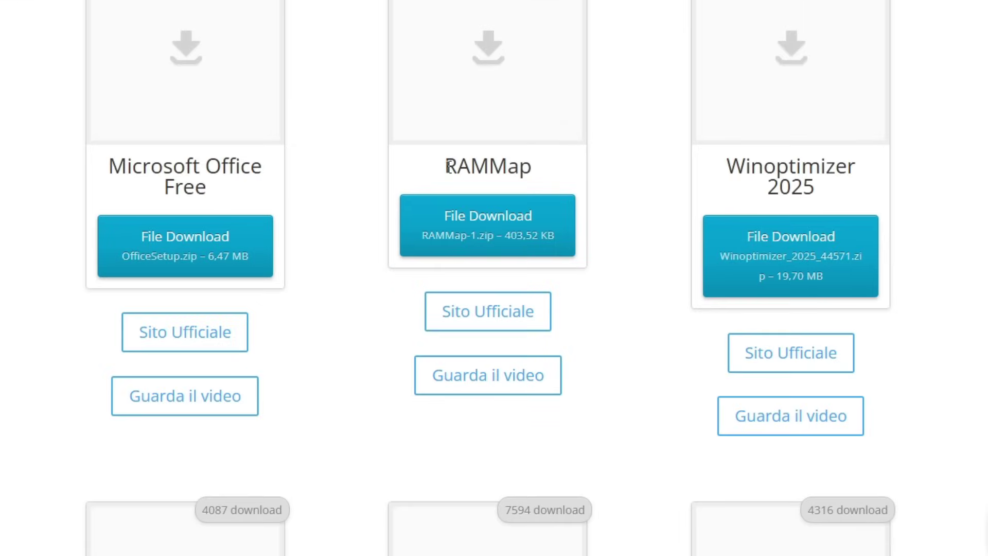
drag(461, 205, 535, 209)
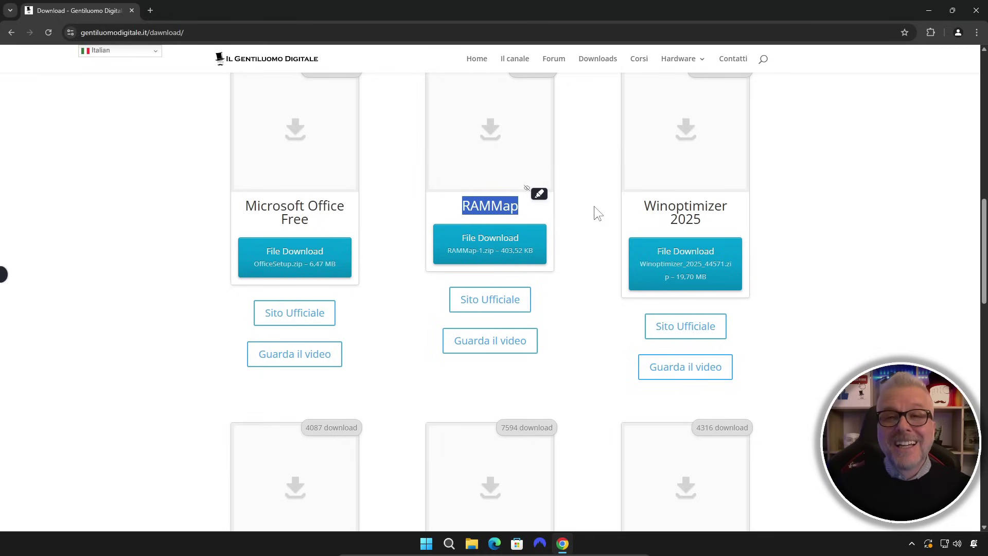
- Search the website for "rammap" and download the RAMMap archive from the result
click(763, 61)
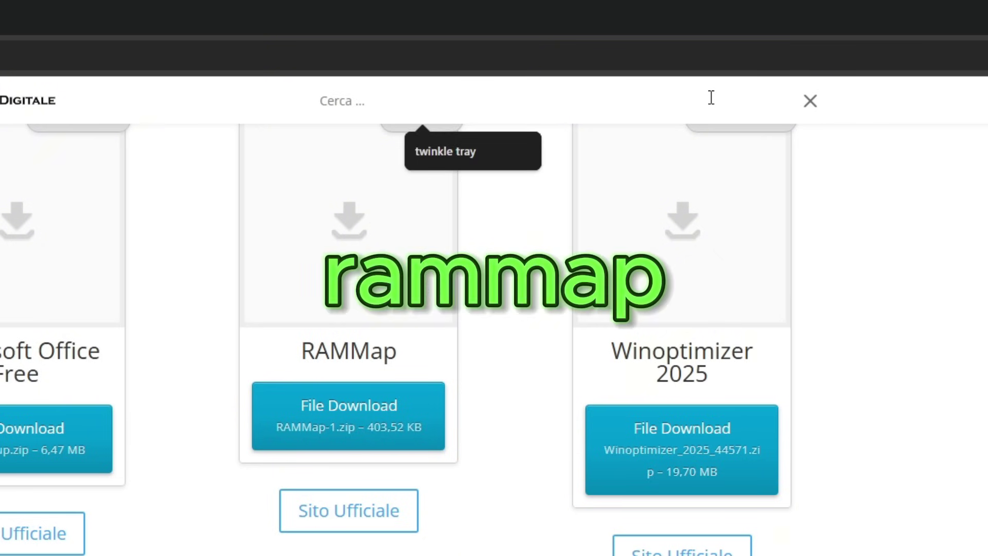
text(rammap)
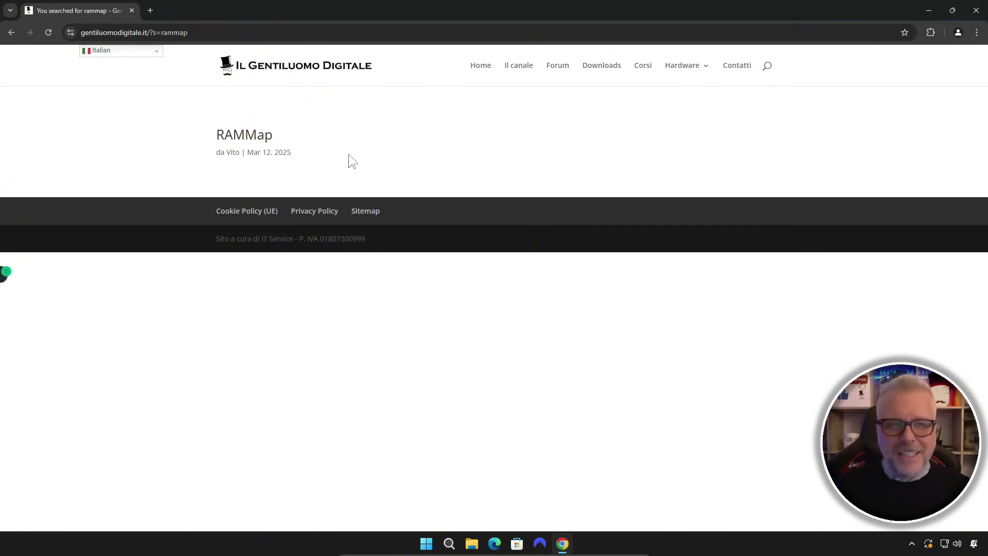
click(256, 138)
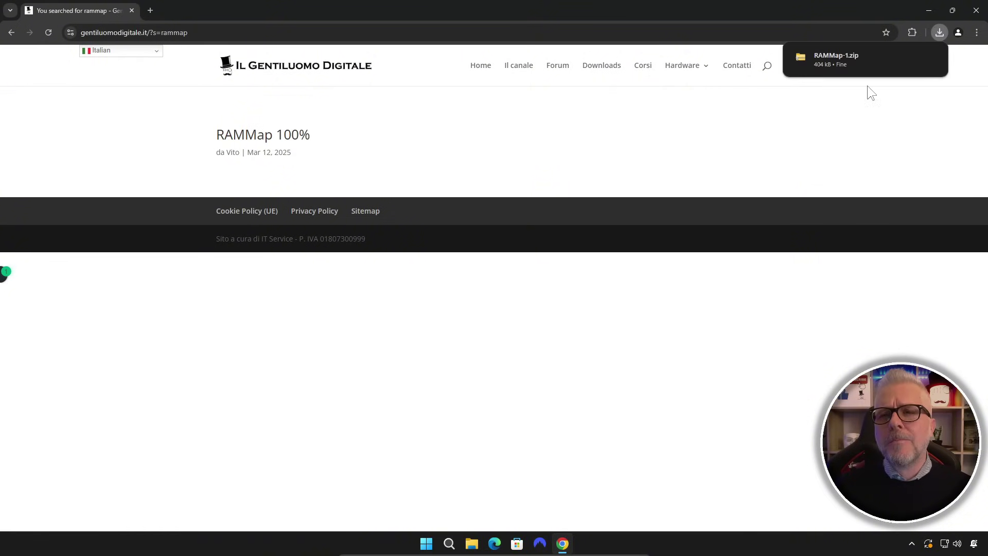
- Show the downloaded RAMMap-1.zip in its folder and close the browser
mouse_move(837, 61)
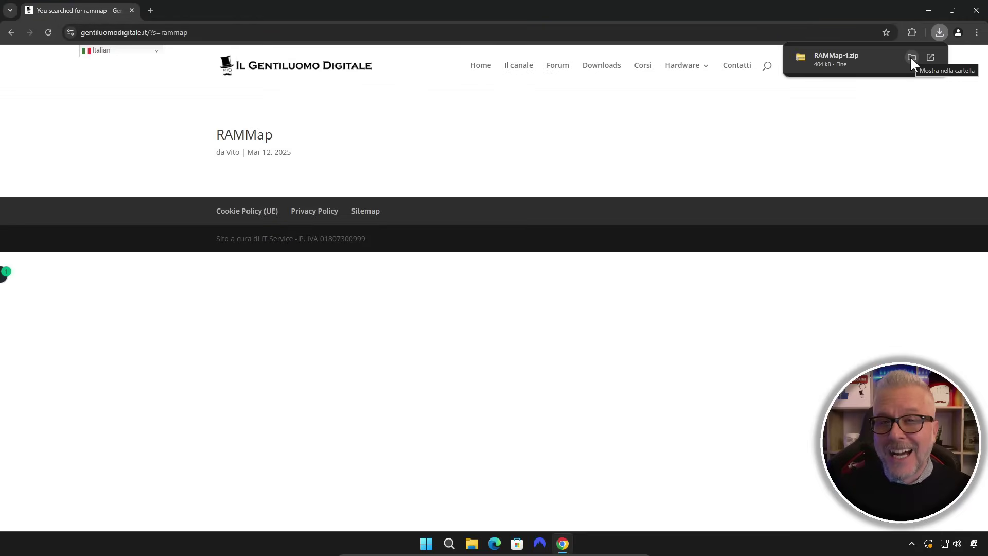
click(911, 57)
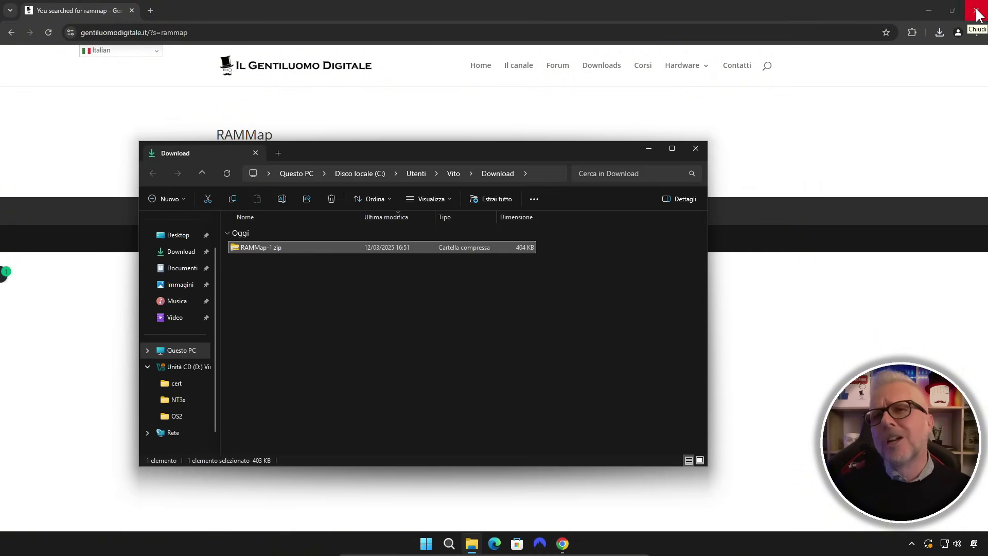
click(976, 14)
click(976, 14)
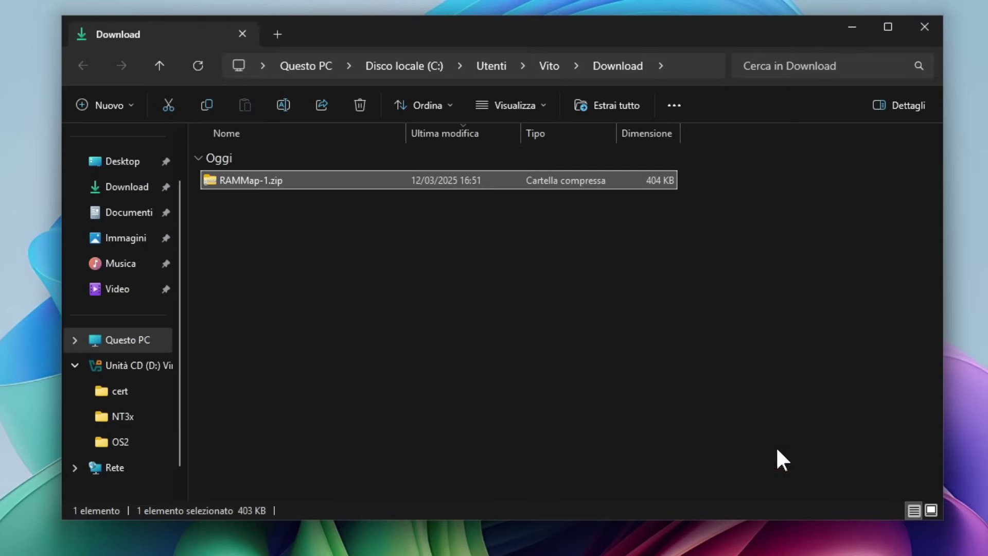
- Extract all files from RAMMap-1.zip to the suggested RAMMap-1 folder in Downloads
right_click(272, 175)
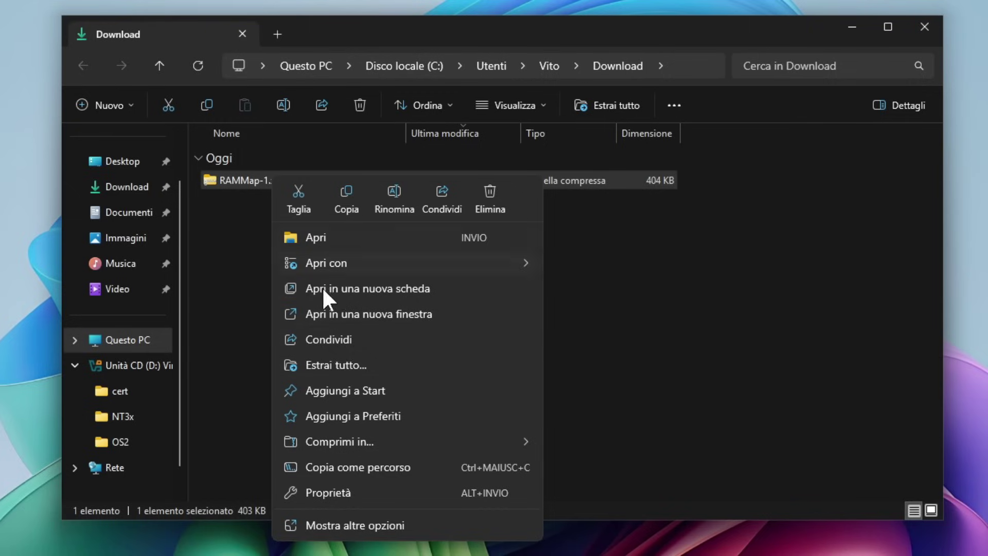
click(344, 363)
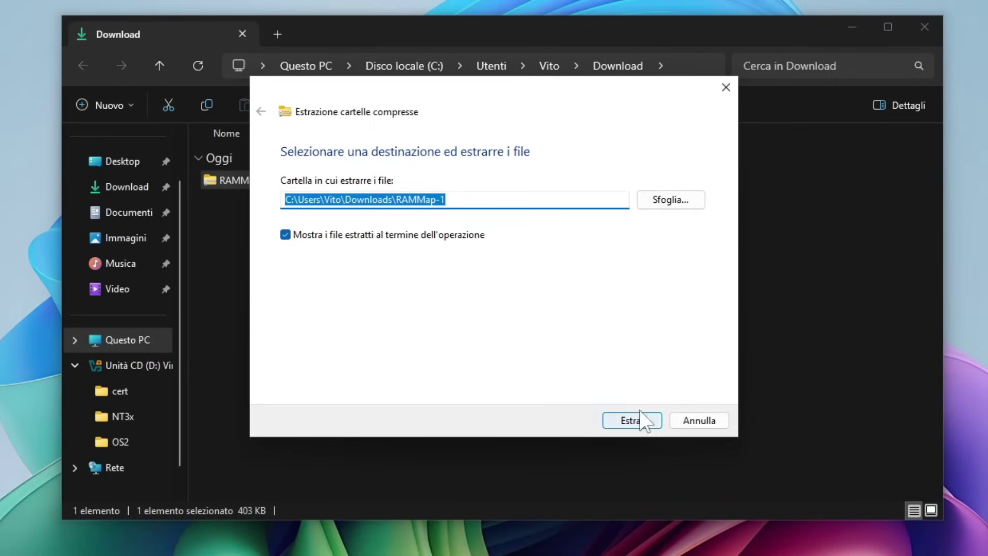
click(633, 423)
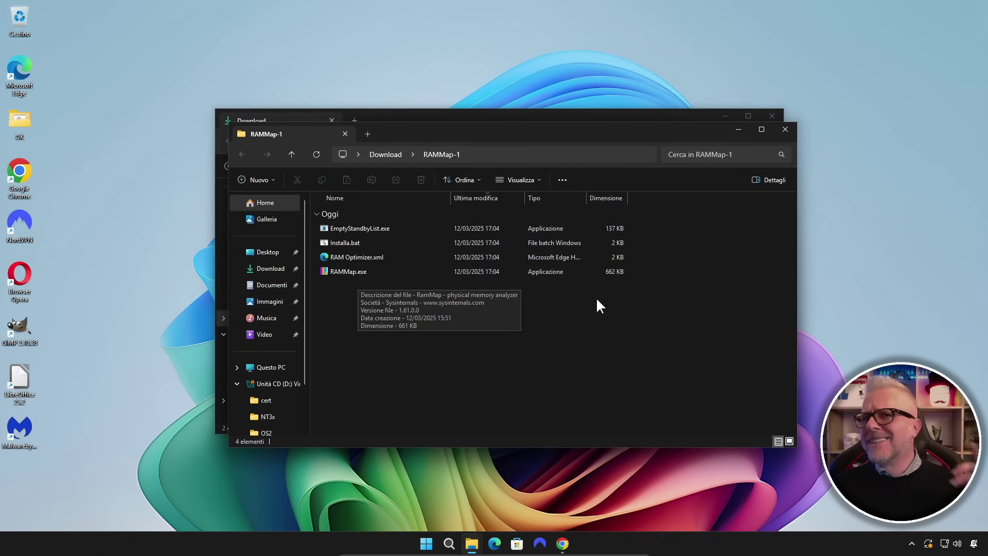
- Switch to Chrome, view the RAMMap page under the Sysinternals system information downloads, and close the browser
mouse_move(562, 543)
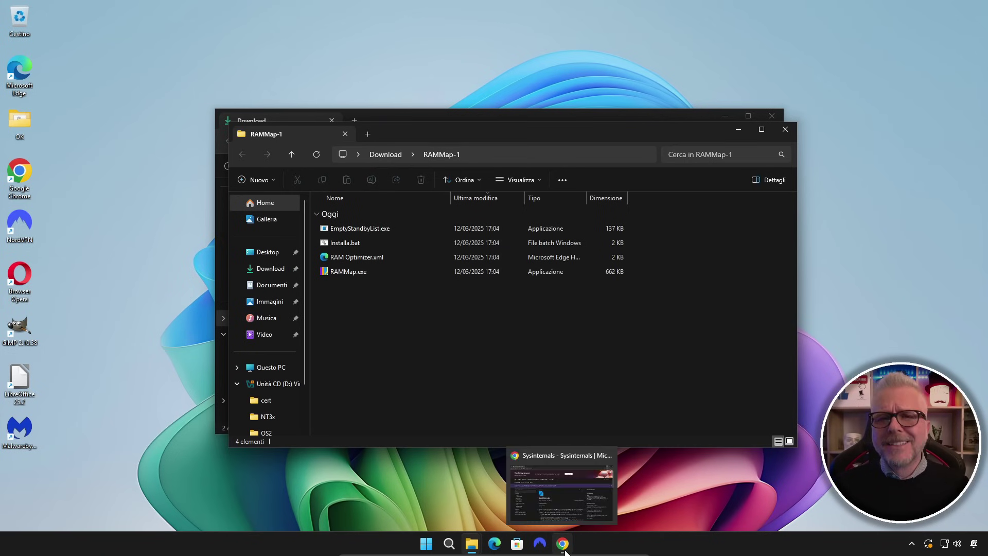
click(572, 505)
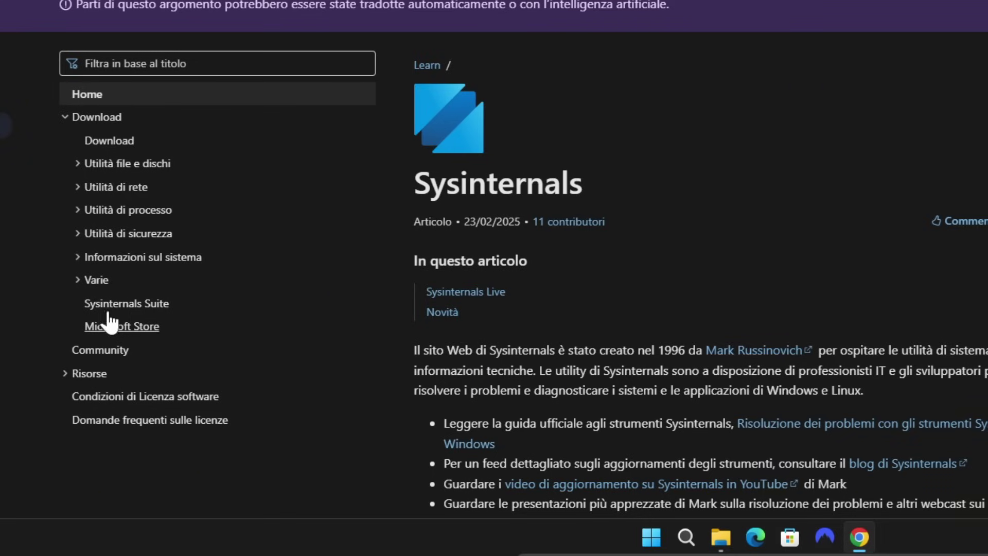
click(64, 362)
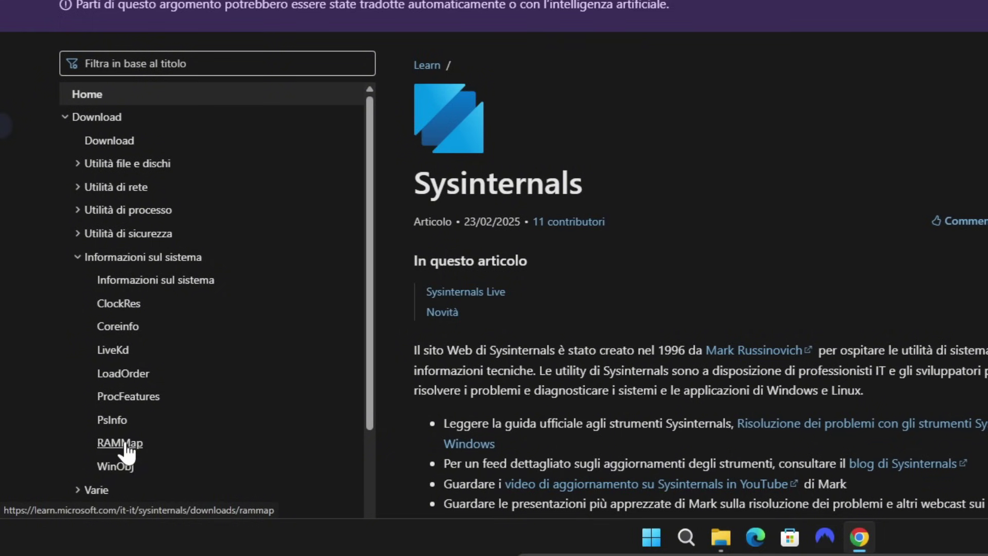
click(105, 442)
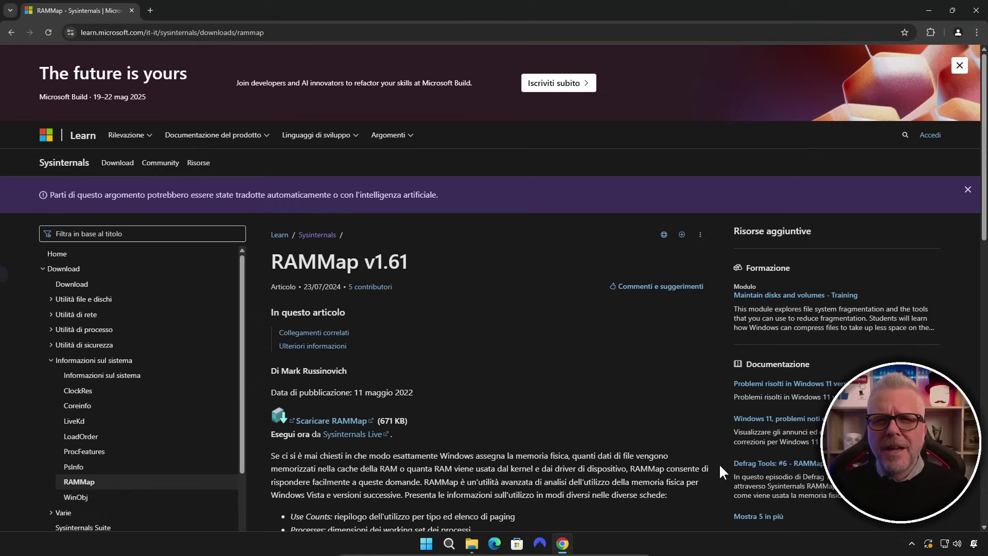
click(976, 10)
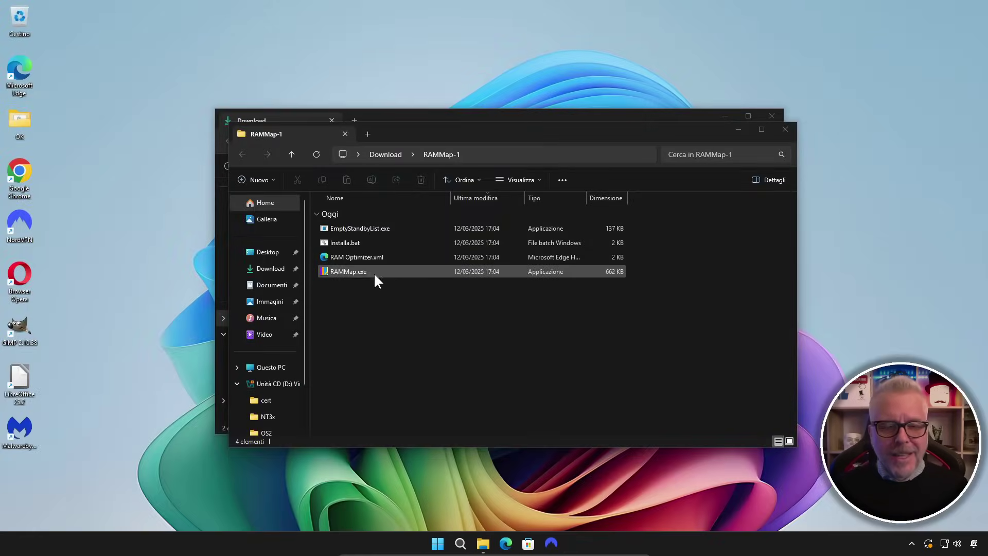
- Run RAMMap.exe from the extracted folder with administrator permission and move its window over the folder window
double_click(354, 268)
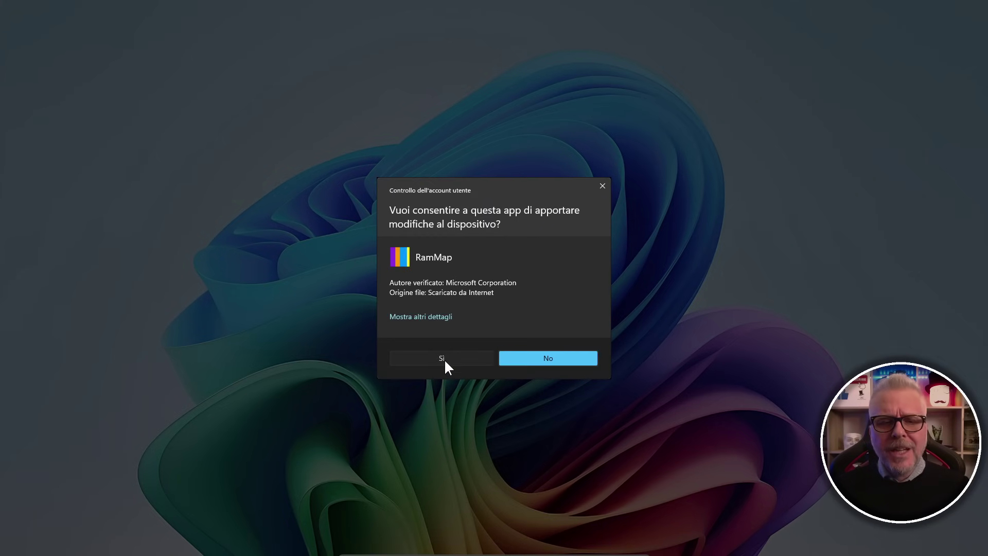
click(446, 361)
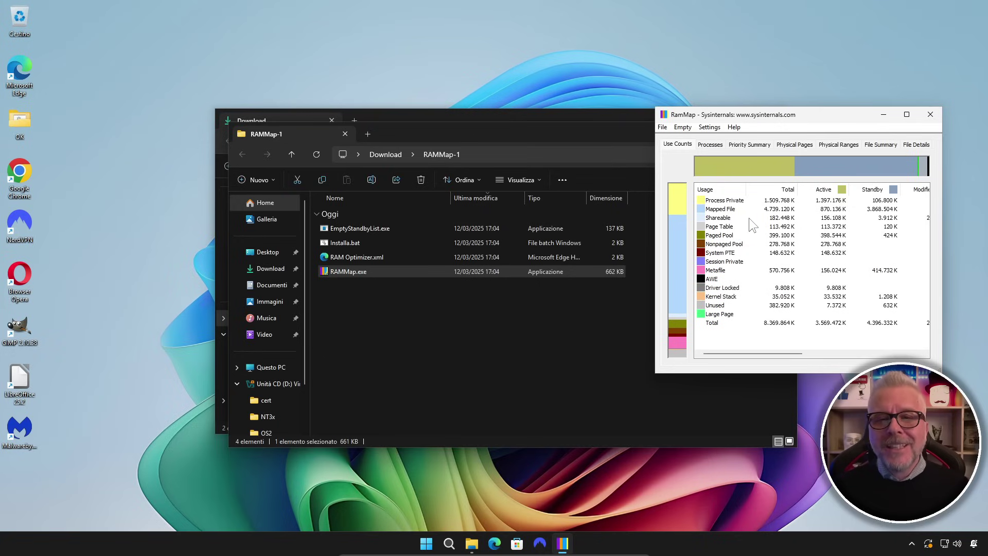
drag(804, 115, 522, 134)
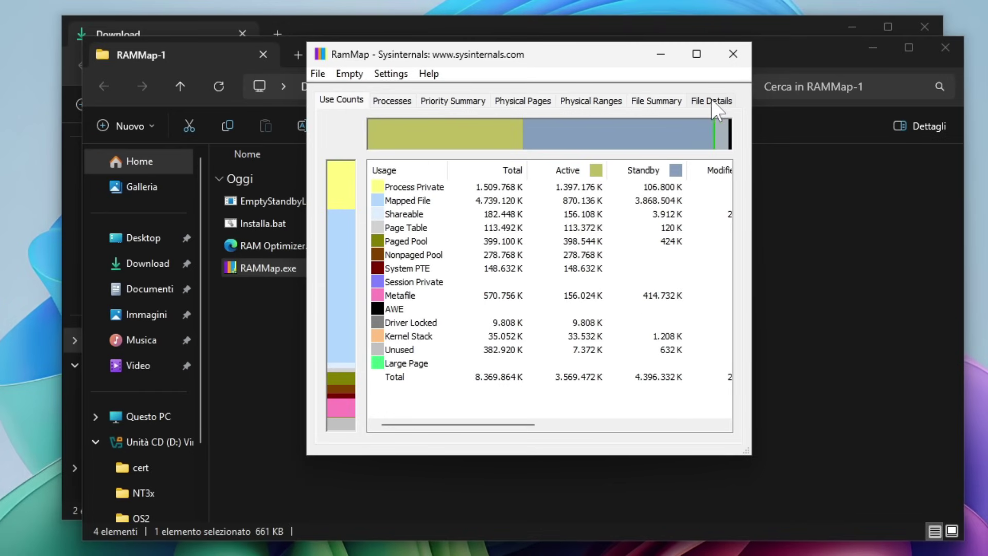
- Show RAMMap's File Details, sort the files by size with the largest first, and examine which occupy the most memory
click(708, 101)
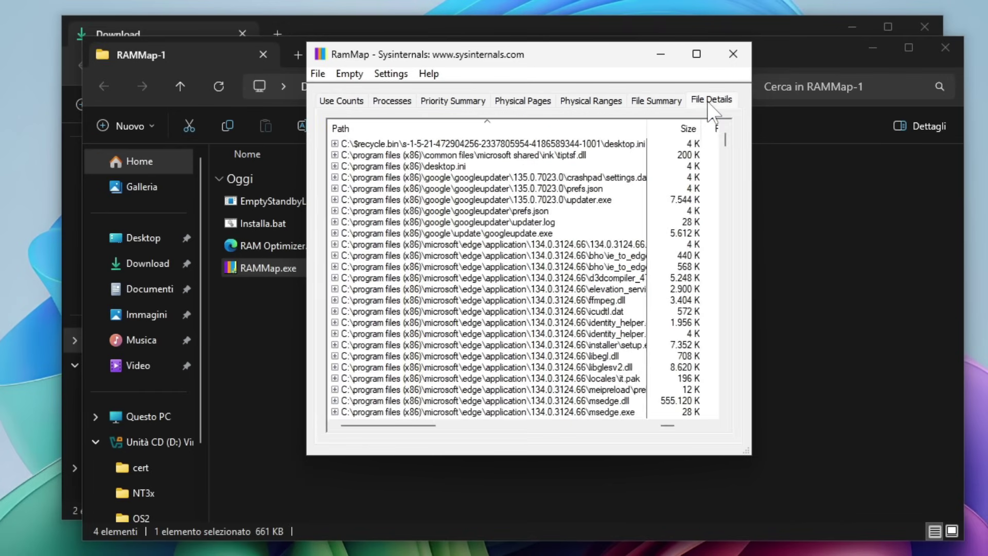
click(674, 128)
click(516, 148)
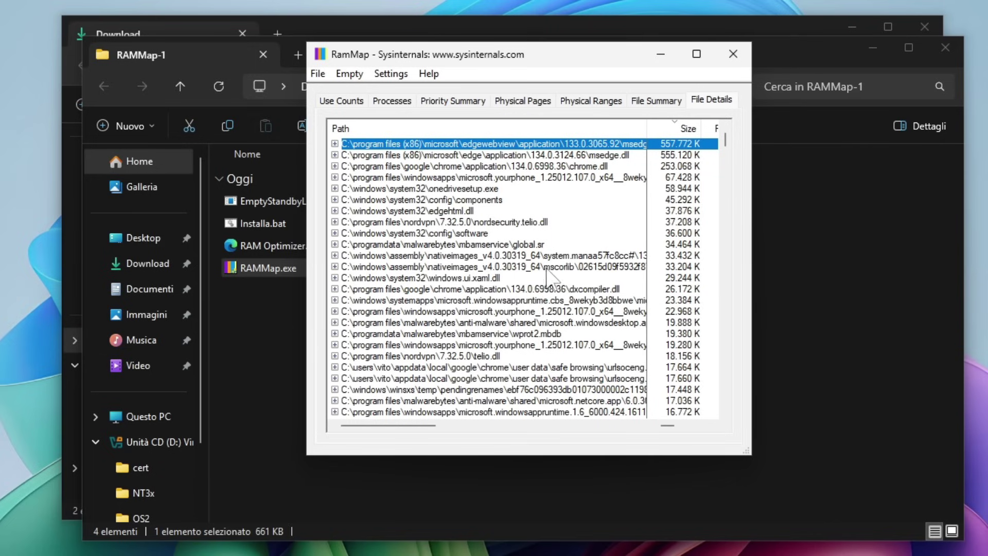
scroll(536, 293, down, 1)
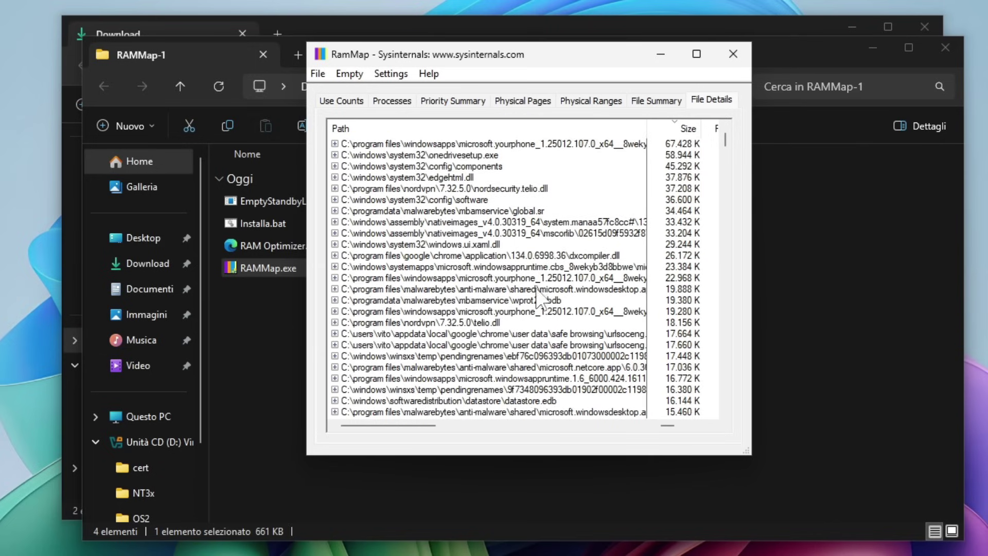
scroll(539, 295, down, 20)
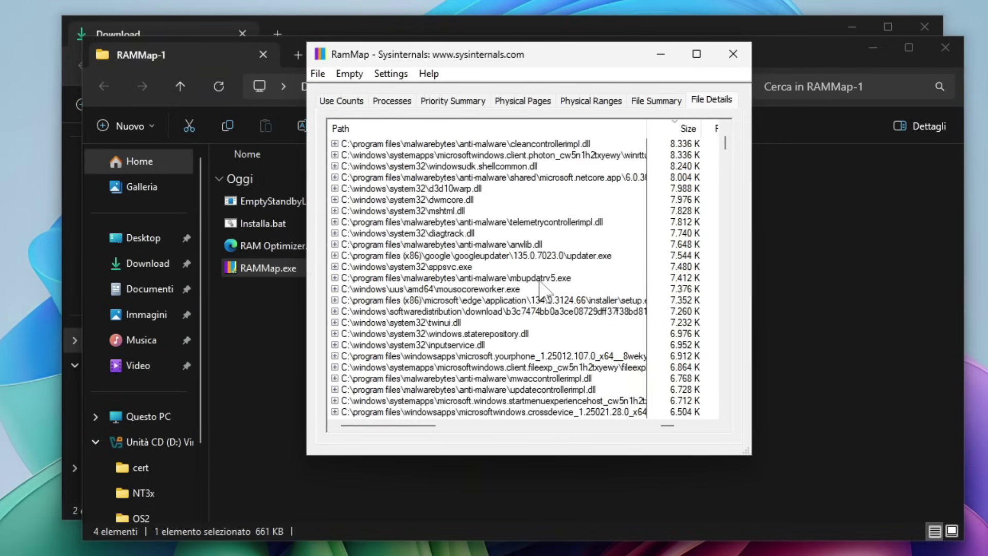
scroll(545, 288, up, 20)
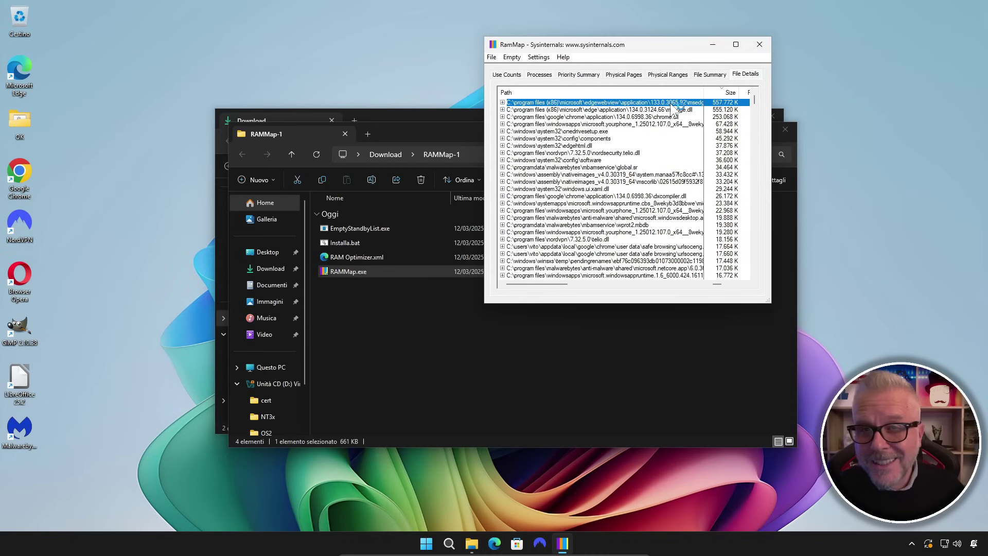
- Display the memory performance graph in Task Manager and empty the standby list in RAMMap
key(ctrl+shift+Escape)
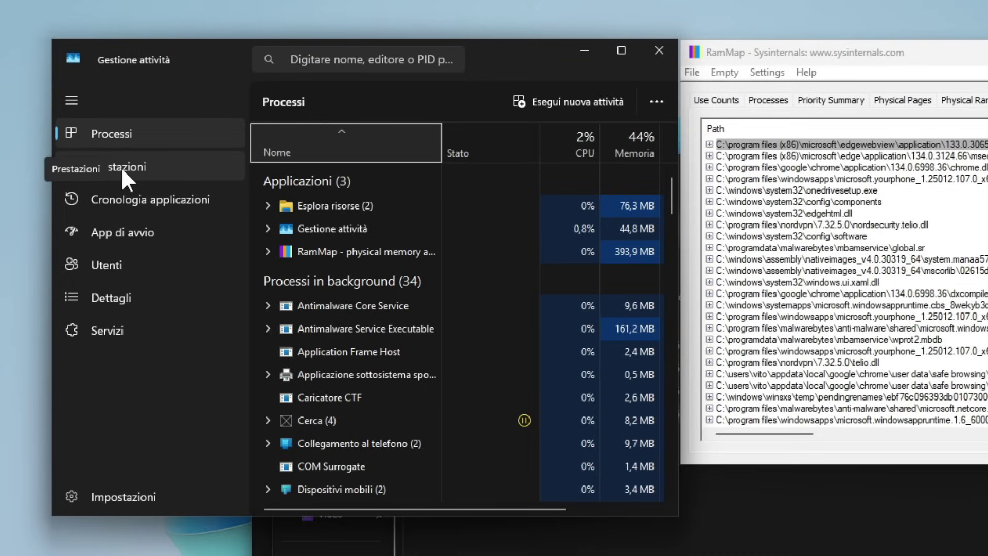
click(122, 167)
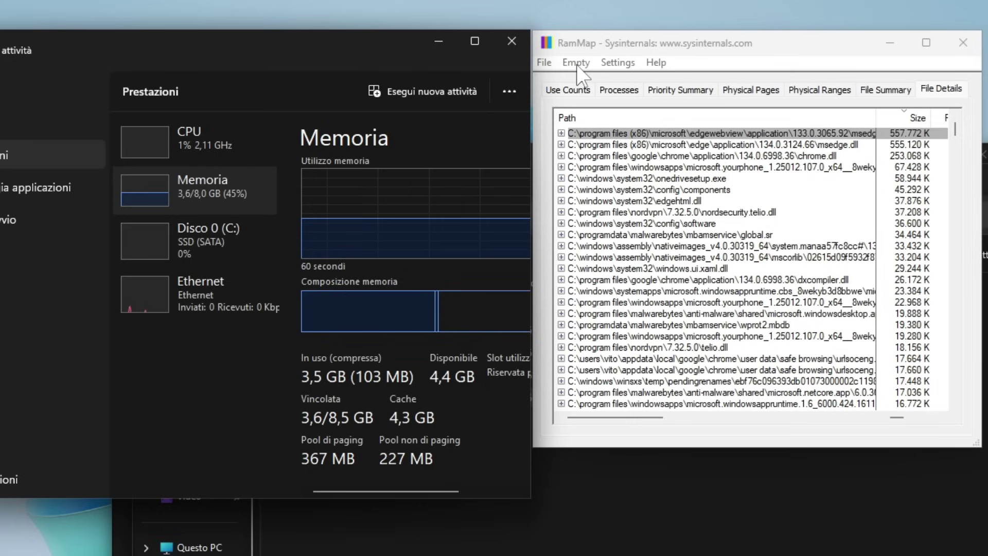
click(577, 65)
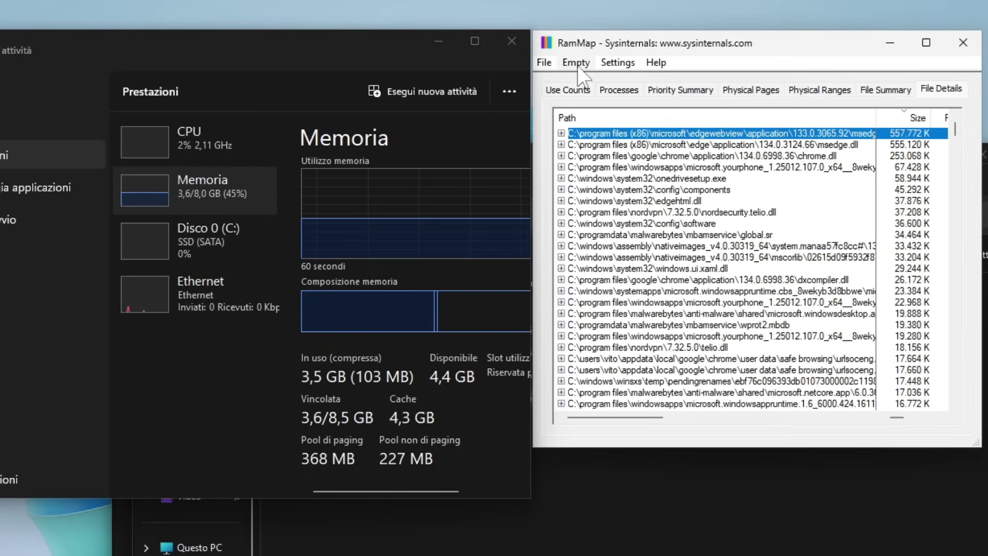
click(577, 65)
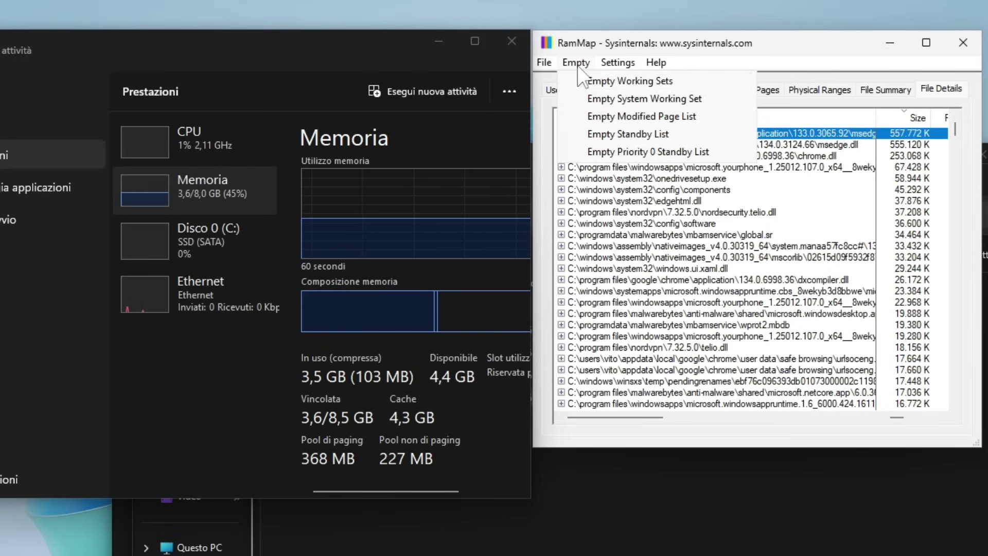
click(654, 135)
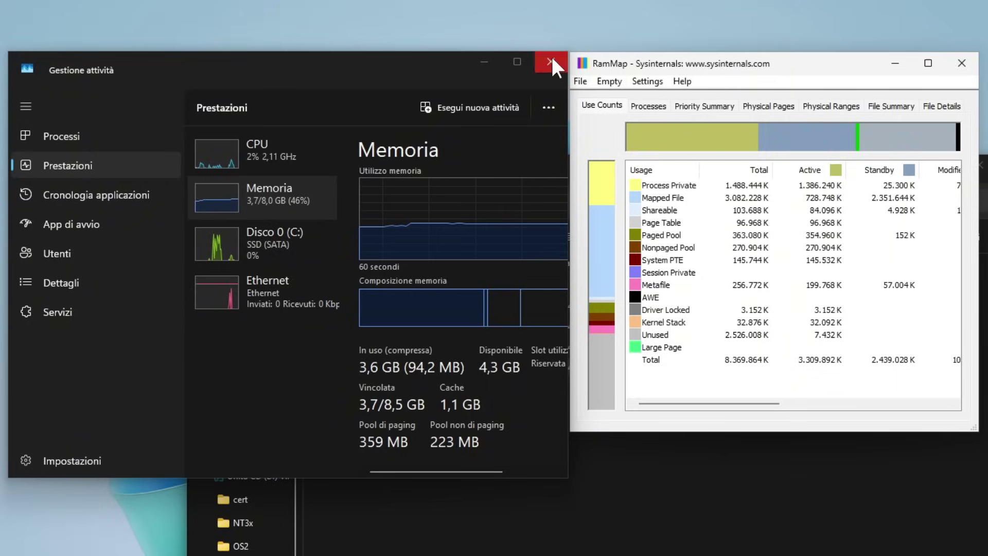
- Close Task Manager and RAMMap, and run Installa.bat from the RAMMap-1 folder to completion with administrator permission
click(551, 62)
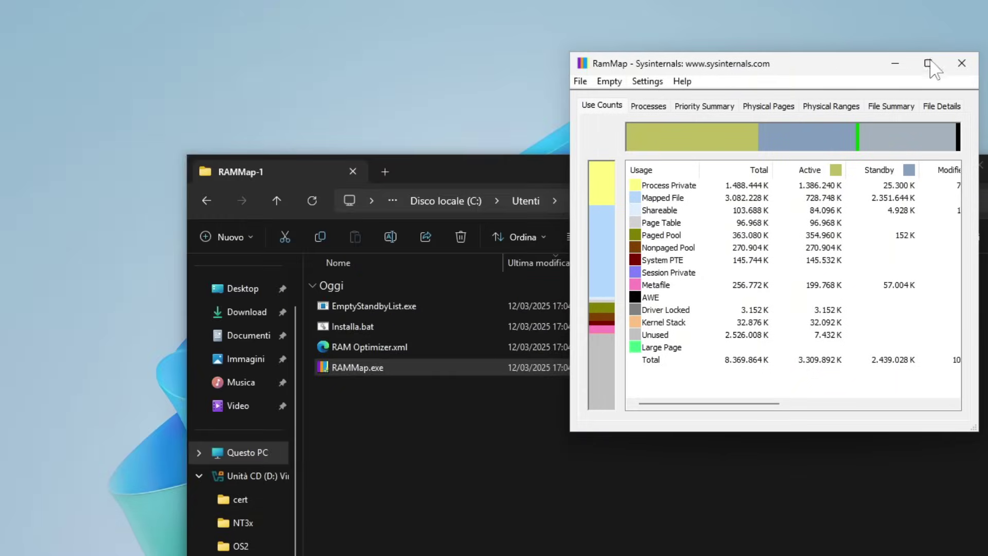
click(961, 63)
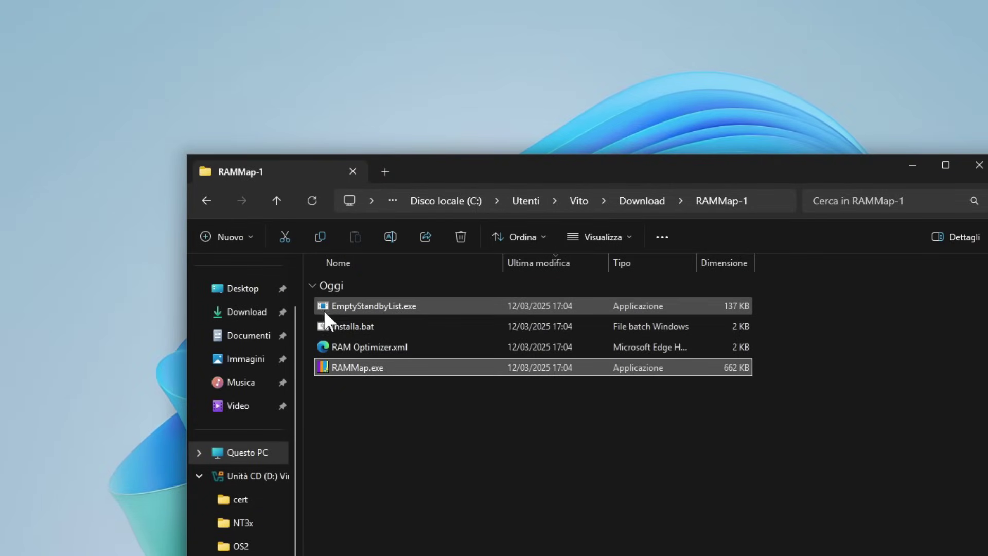
double_click(354, 328)
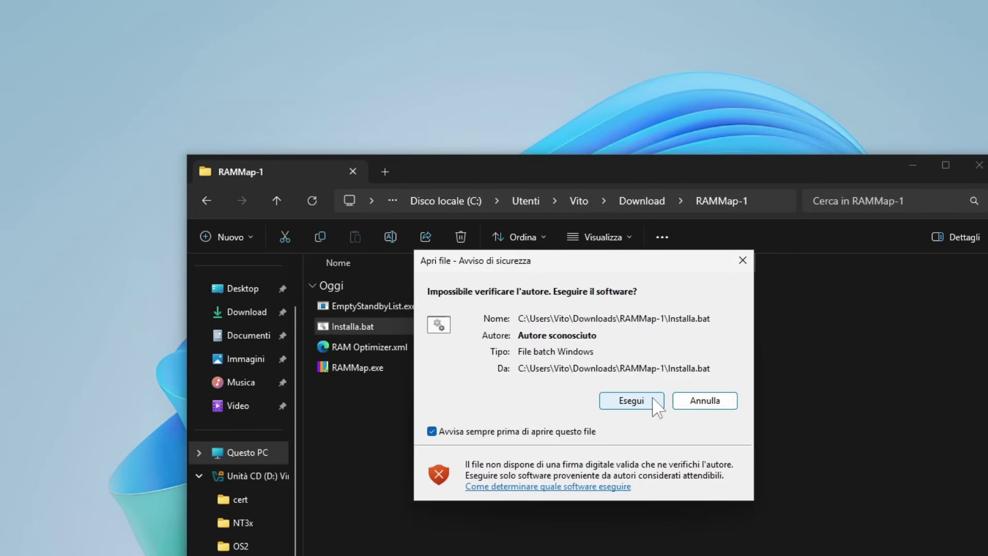
click(650, 397)
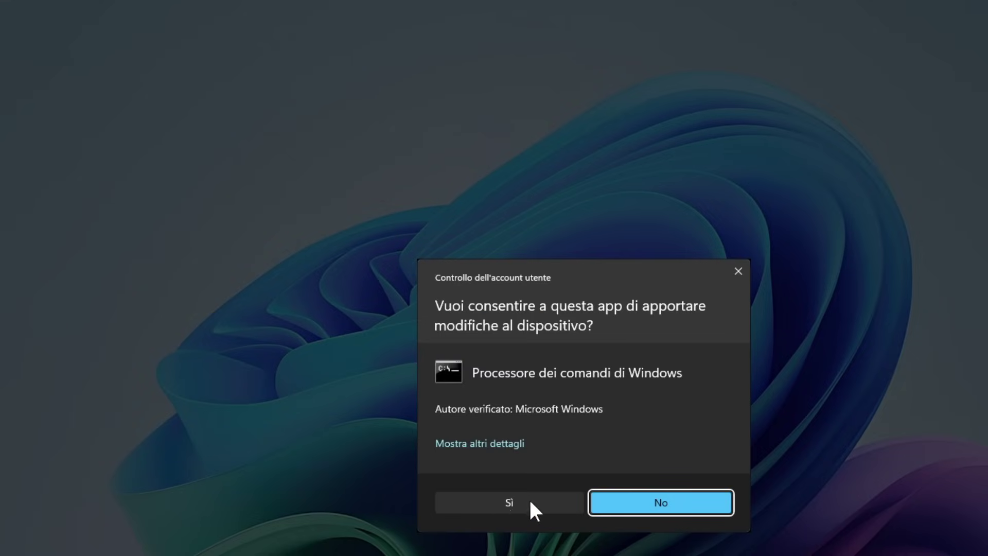
click(521, 502)
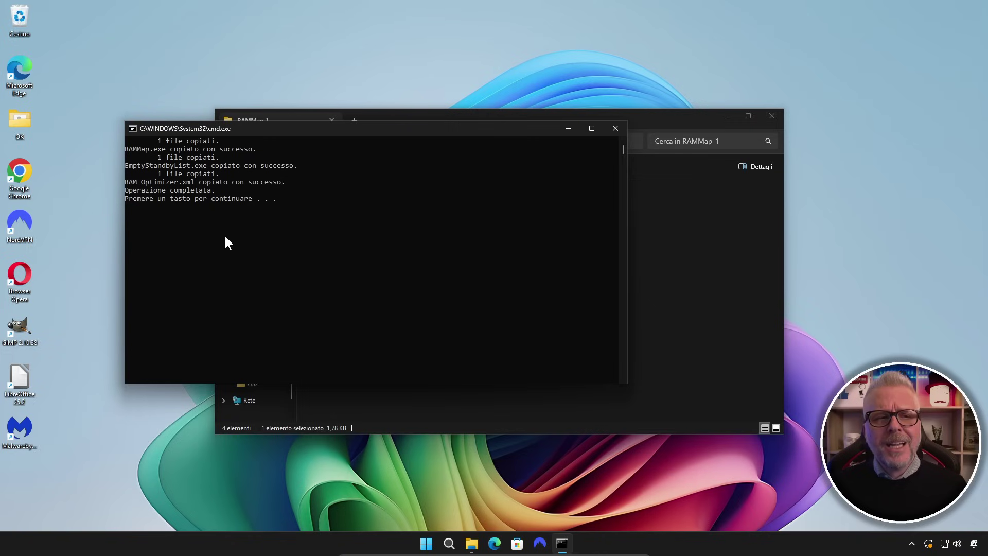
key(Return)
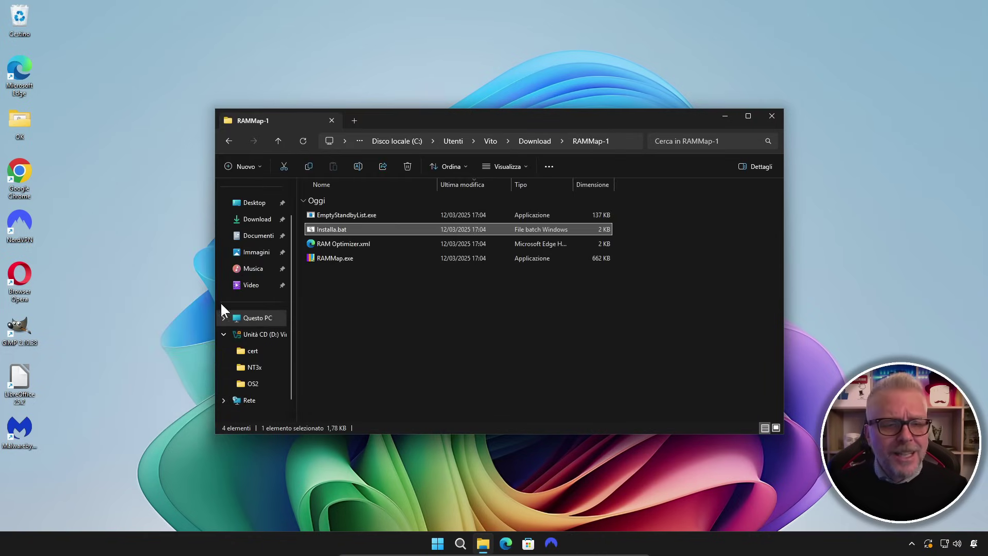
- Open the RAMOptimizer folder on Disco locale (C:) to check the files copied there
click(257, 318)
double_click(360, 214)
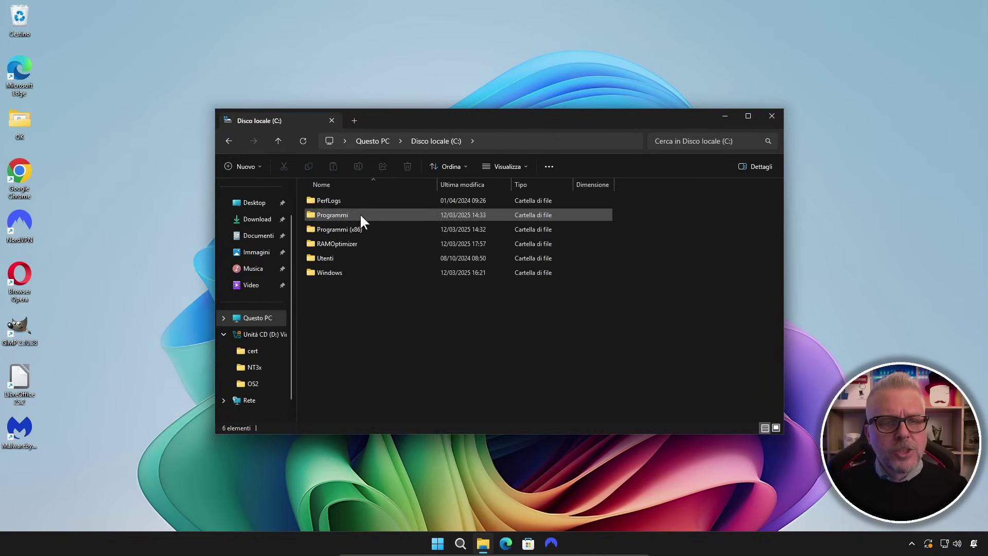
double_click(339, 242)
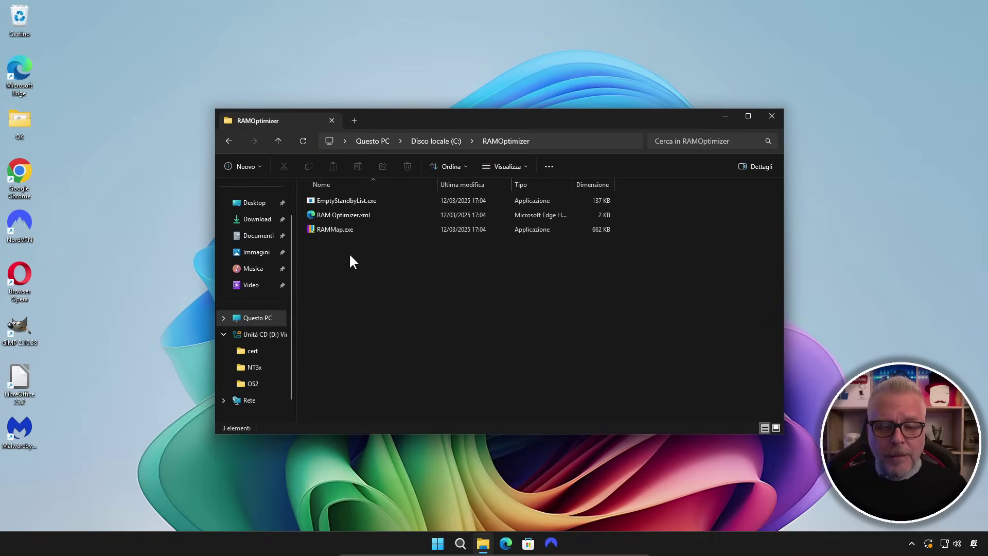
- Search Windows for "utilità di pianificazione", open Utilità di pianificazione and show its task library
click(460, 543)
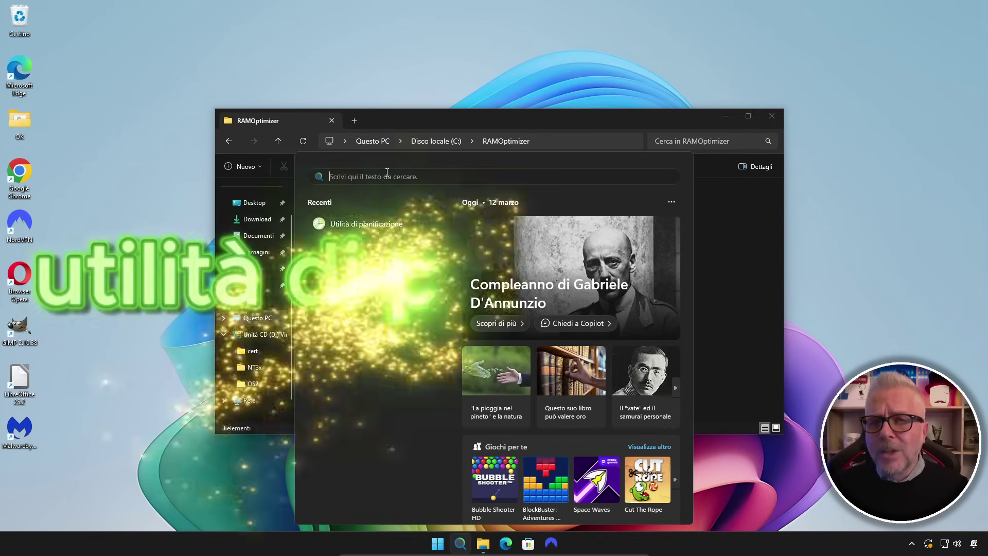
text(uti)
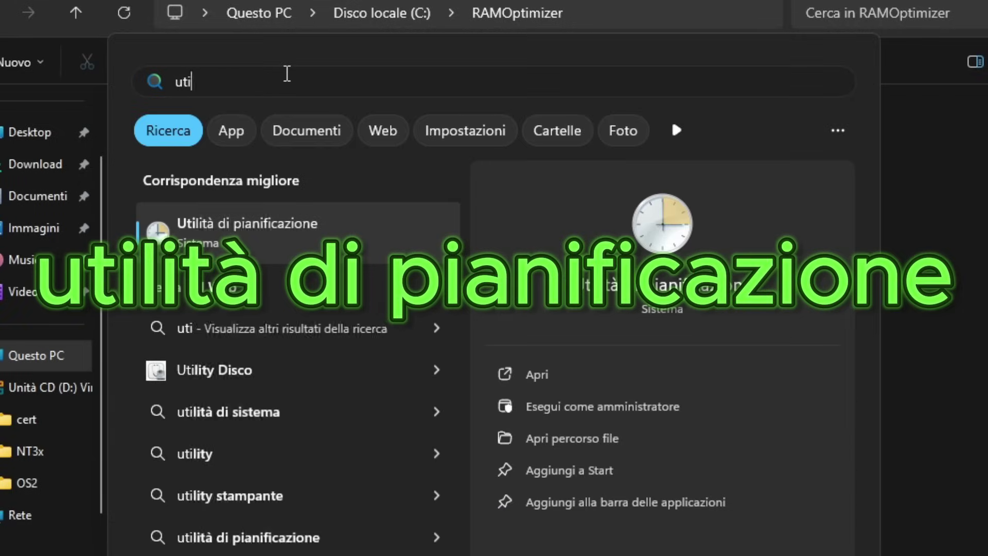
text(lità di pianificazione)
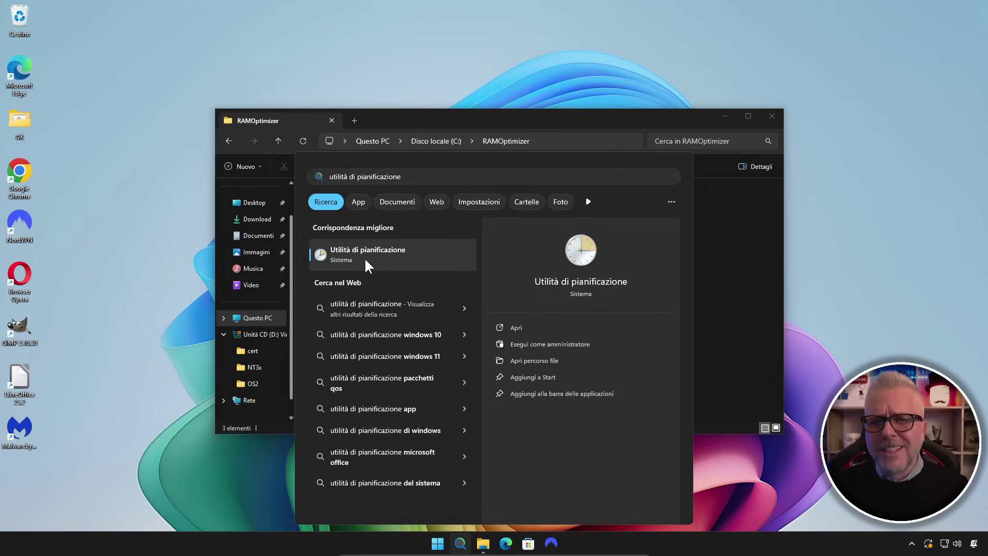
click(245, 242)
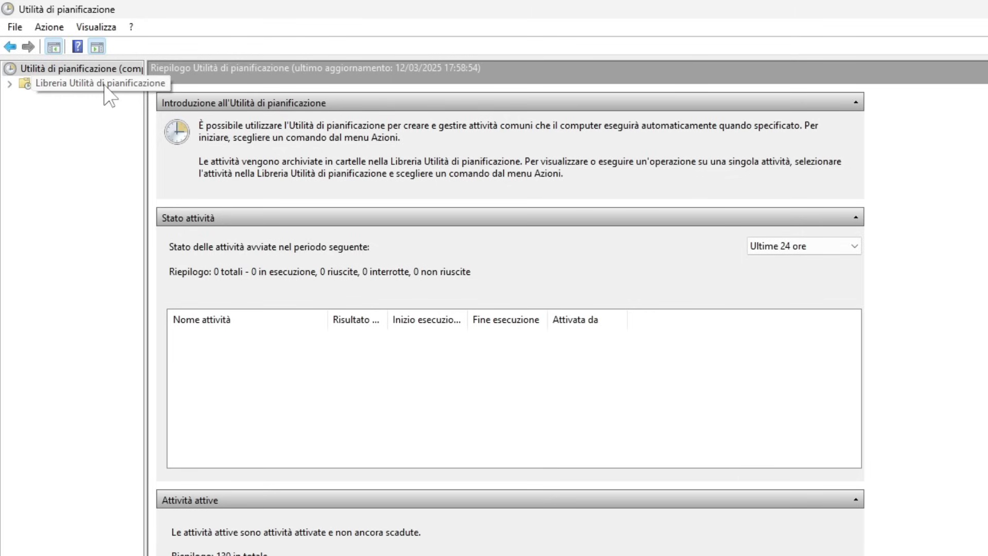
click(104, 84)
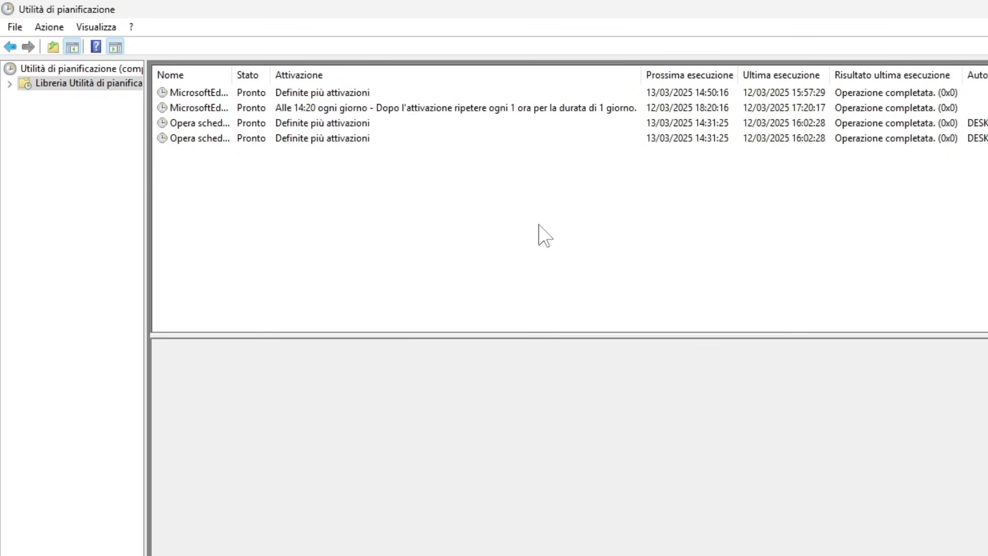
- Import the task RAM Optimizer.xml from C:\RAMOptimizer into the task library and accept its settings
right_click(518, 226)
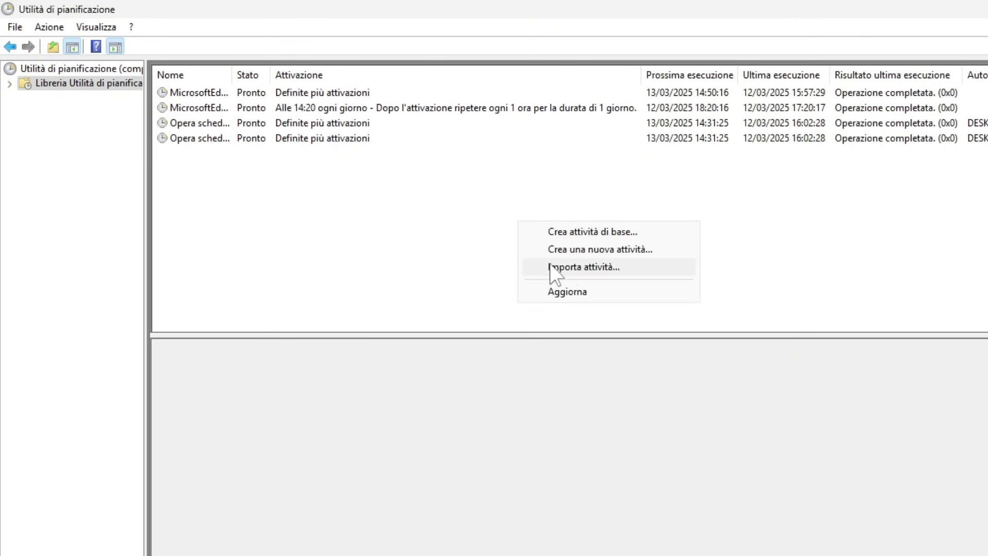
click(583, 267)
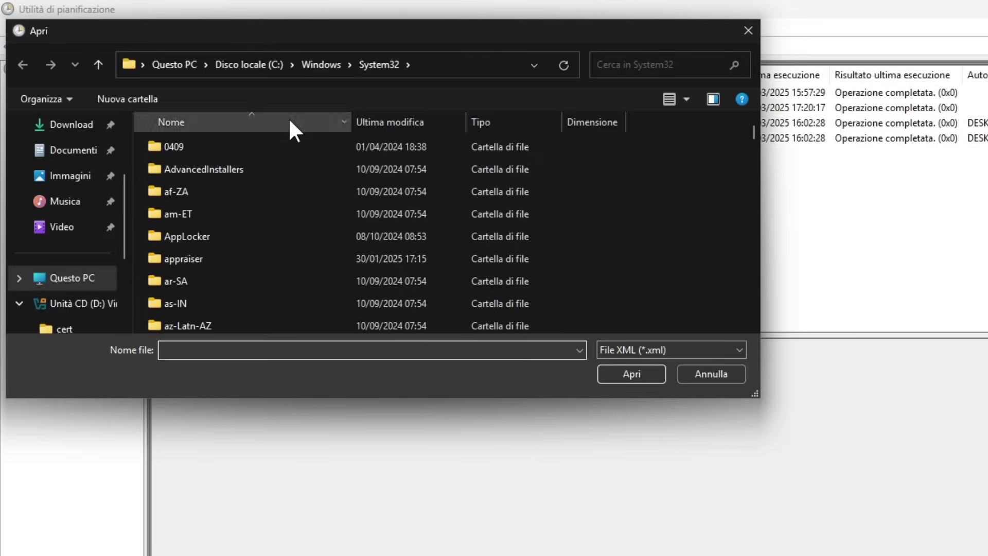
click(242, 60)
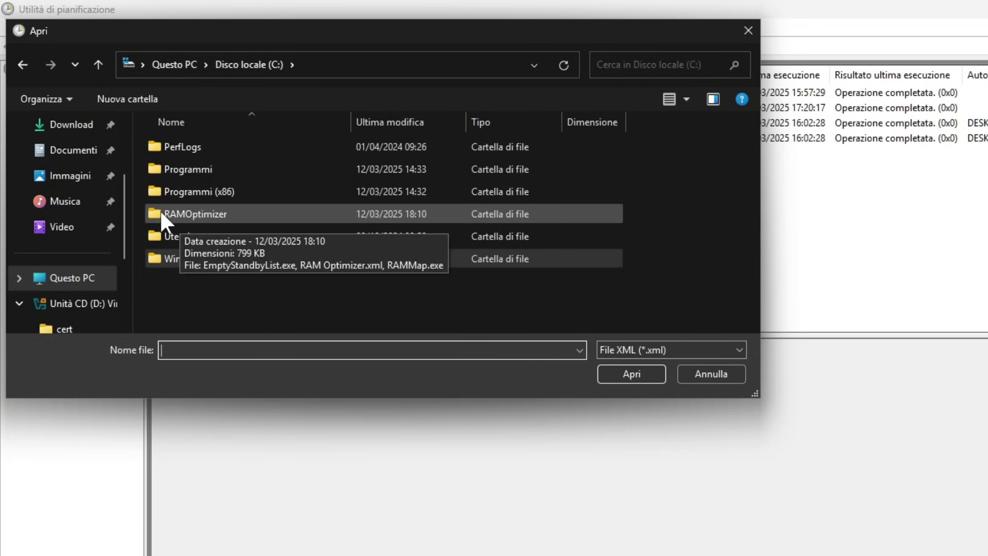
double_click(224, 214)
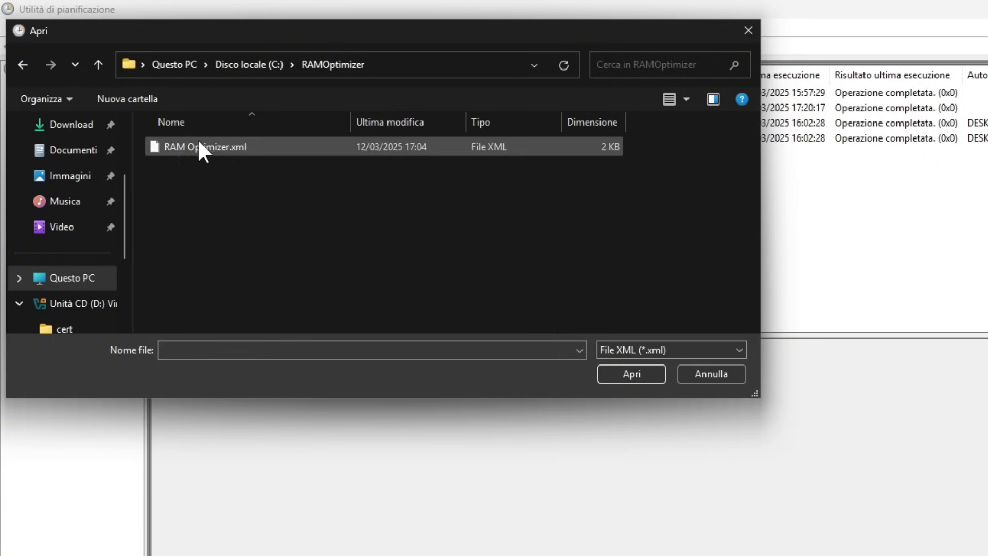
click(222, 146)
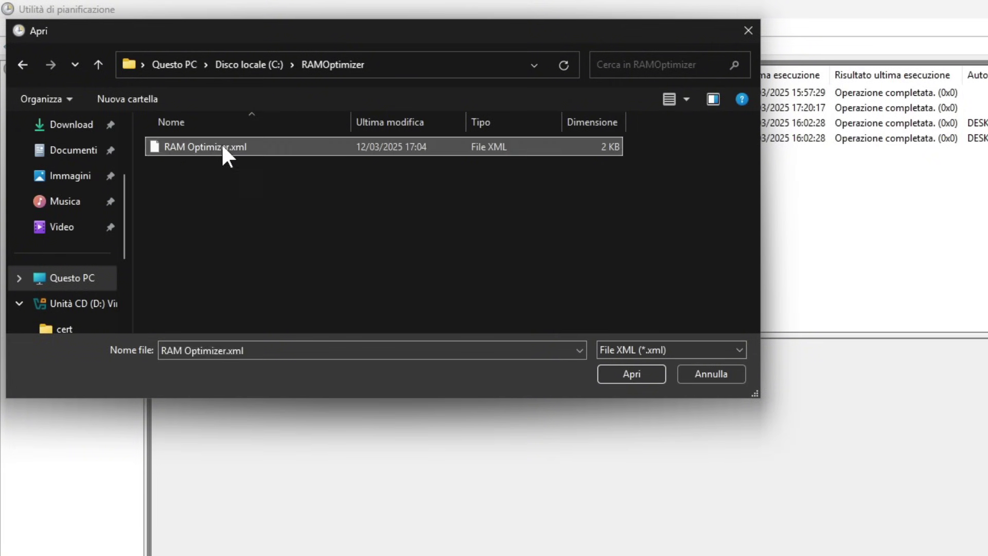
click(636, 373)
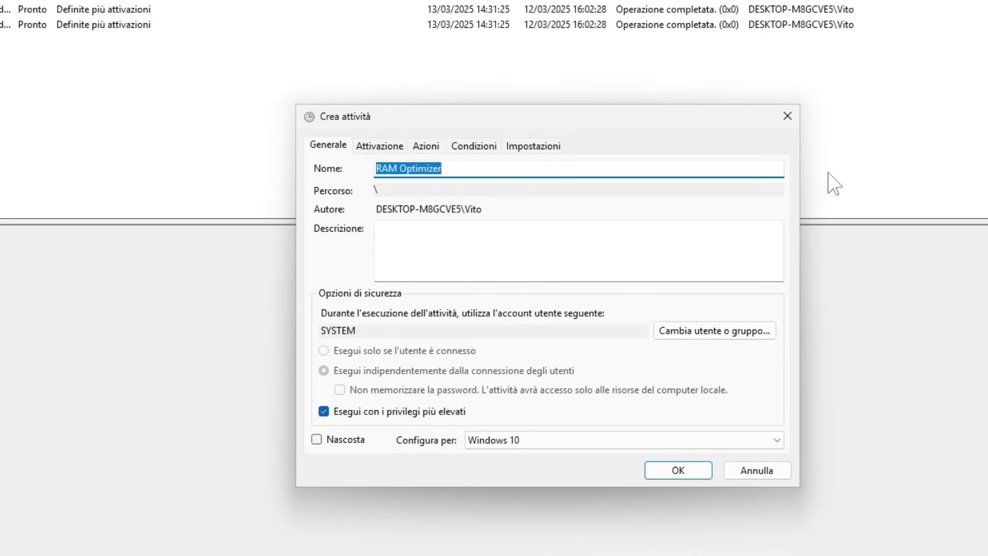
click(689, 471)
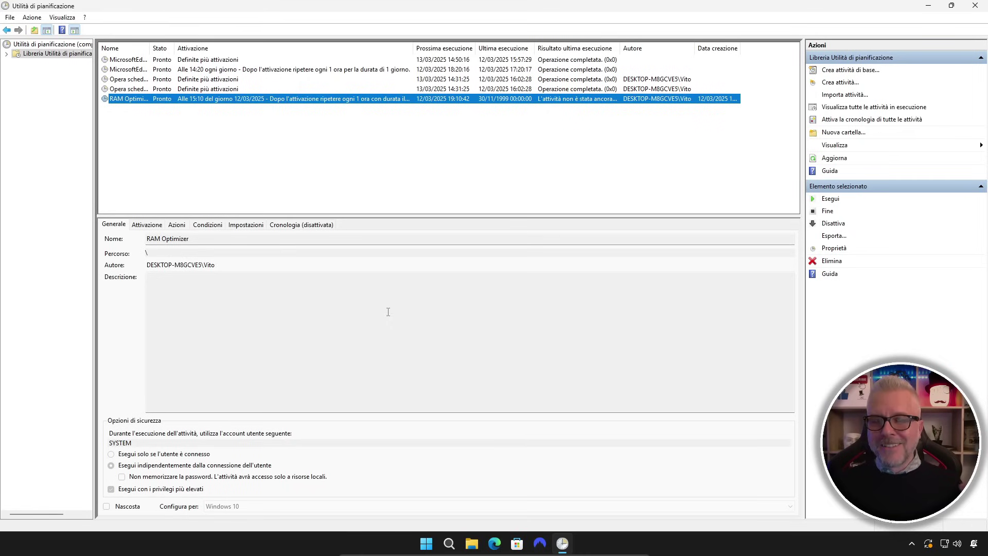